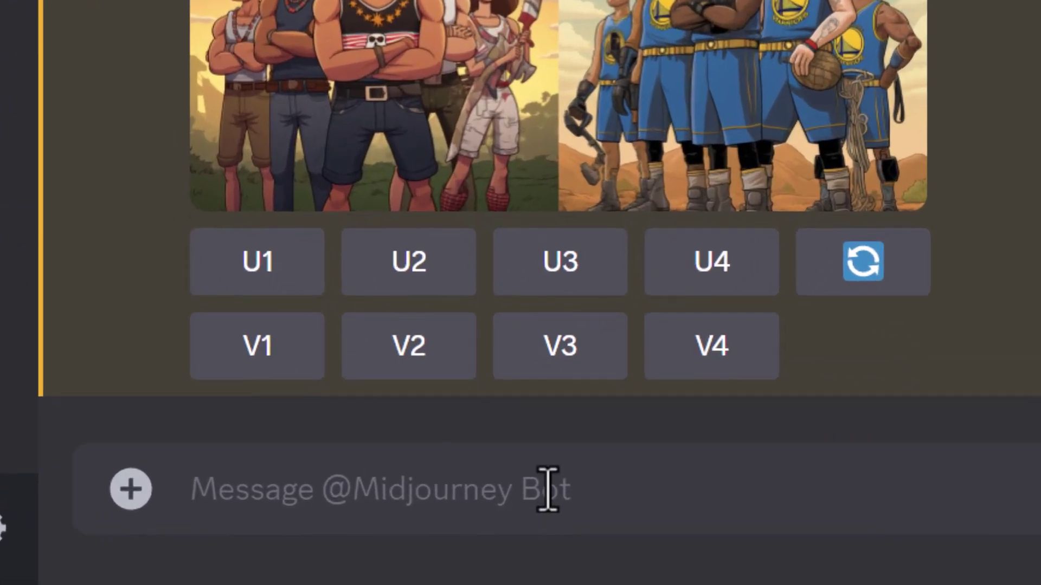
# Step: Show the Midjourney bot settings with /settings
pyautogui.write('/s')
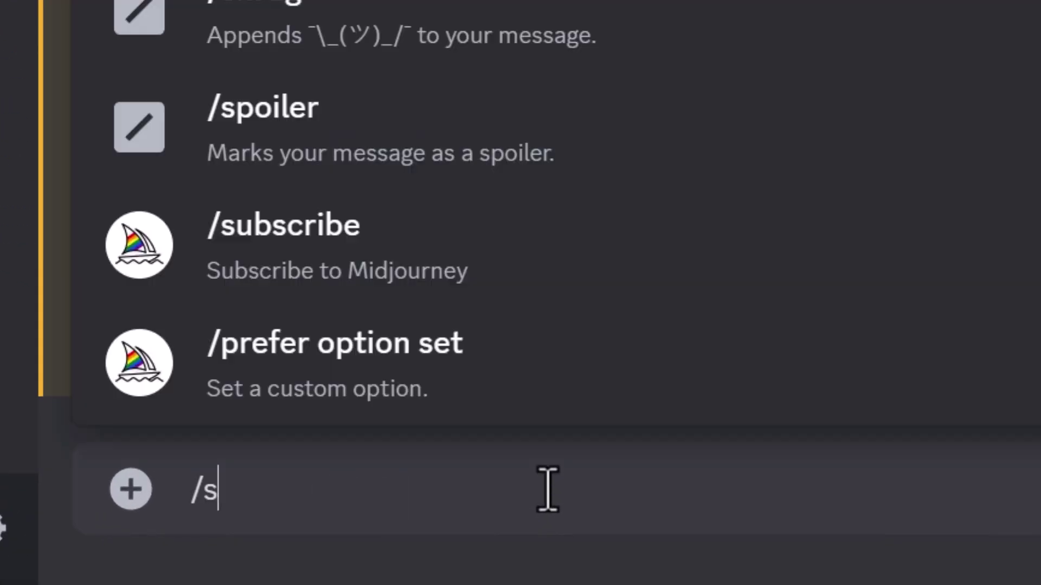
pyautogui.write('ett')
pyautogui.press('Tab')
pyautogui.press('Return')
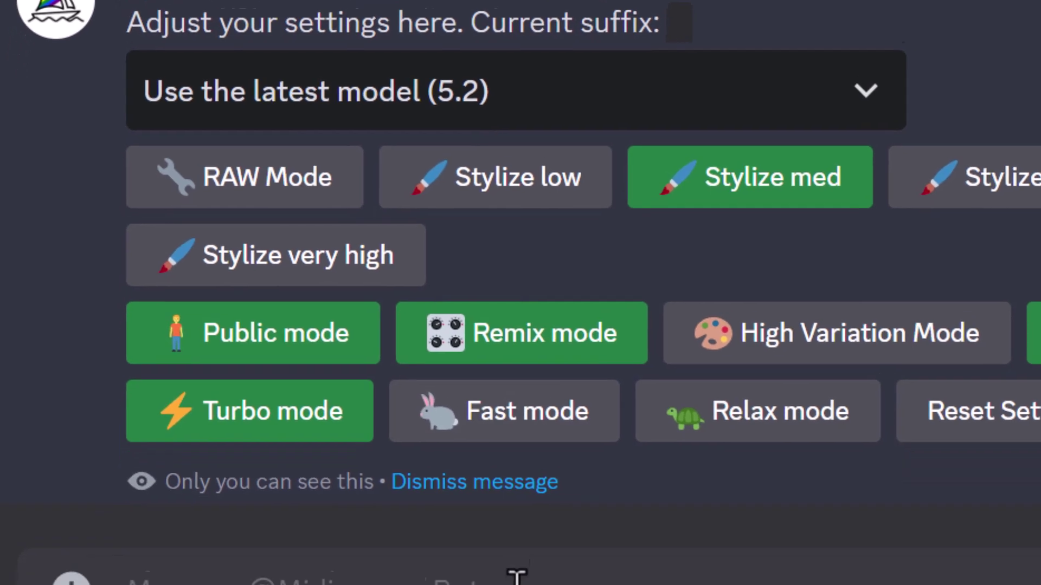
# Step: Generate a draft grid with /imagine 'a skull face, looking forward --stop 20'
pyautogui.write('/imagine')
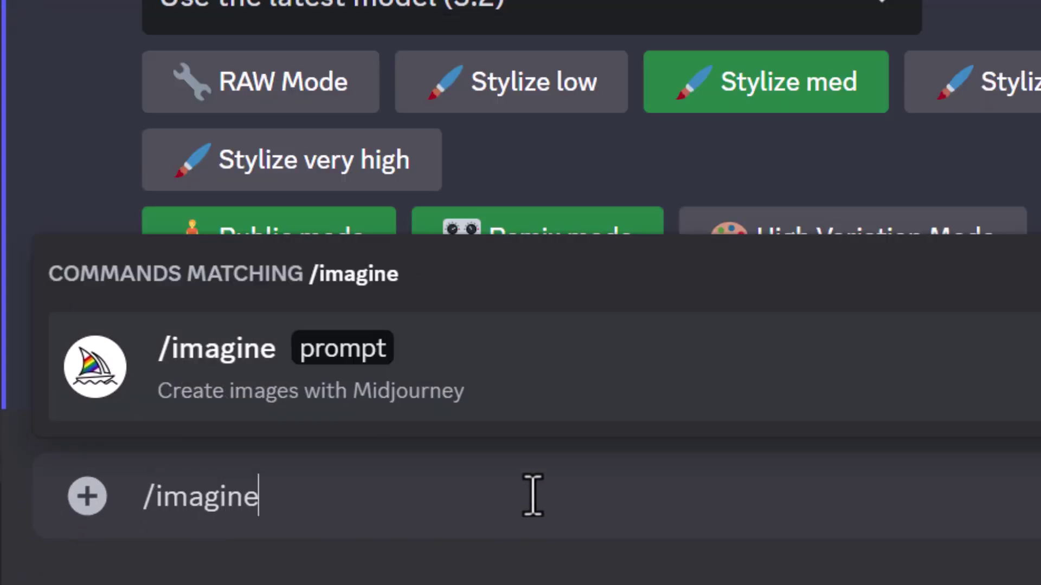
pyautogui.press('Return')
pyautogui.write('a skull face, looking forward')
pyautogui.click(570, 496)
pyautogui.press('BackSpace')
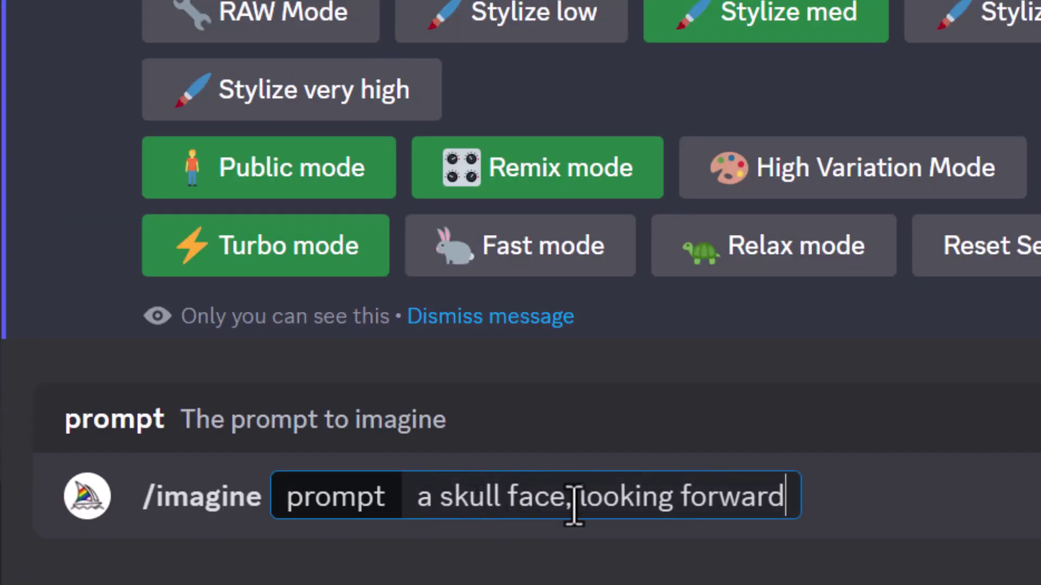
pyautogui.write(',')
pyautogui.click(876, 518)
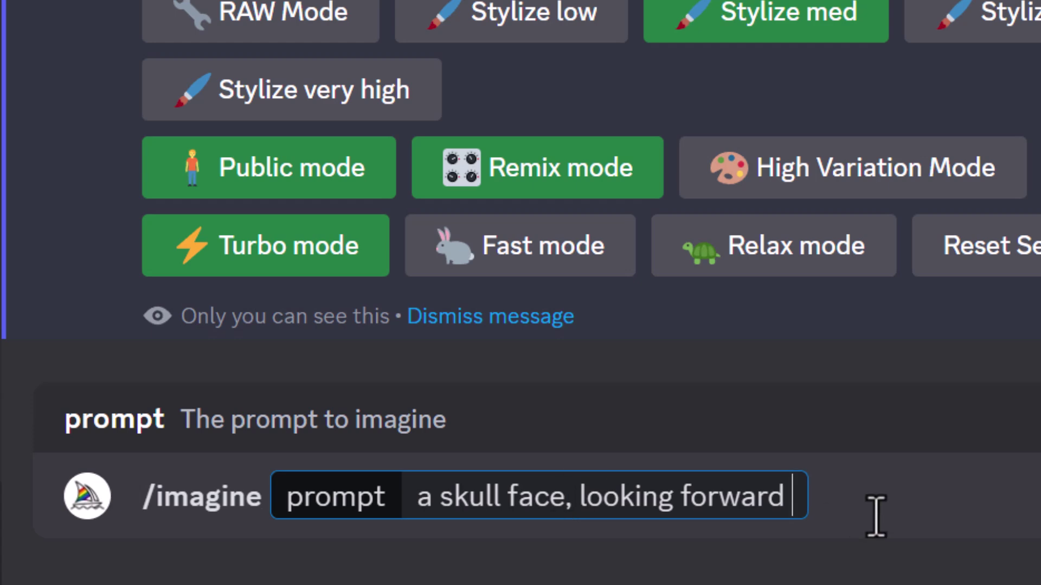
pyautogui.write('--stop 20')
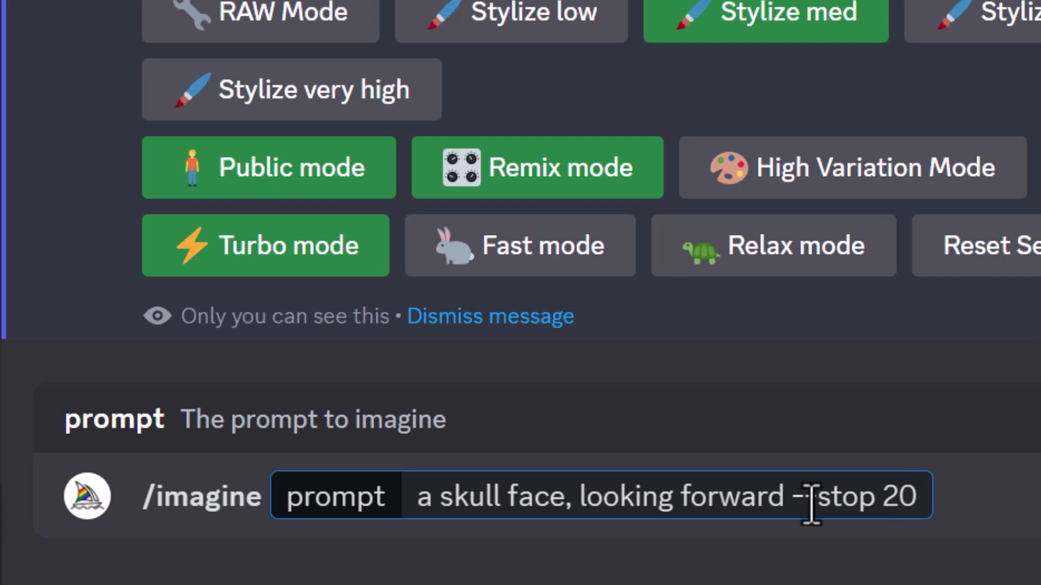
pyautogui.moveTo(792, 498); pyautogui.dragTo(914, 498)
pyautogui.click(914, 497)
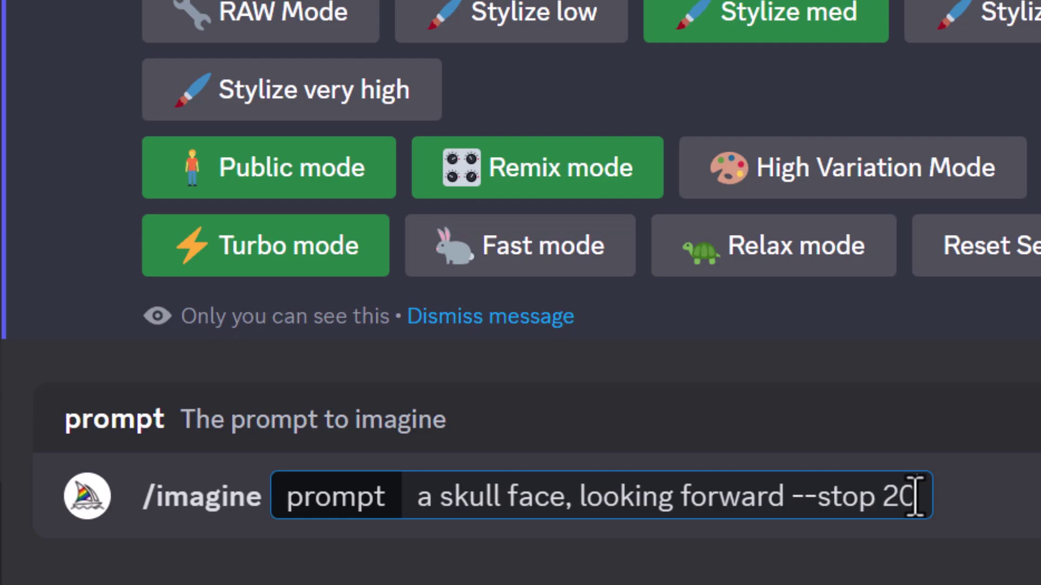
pyautogui.press('Return')
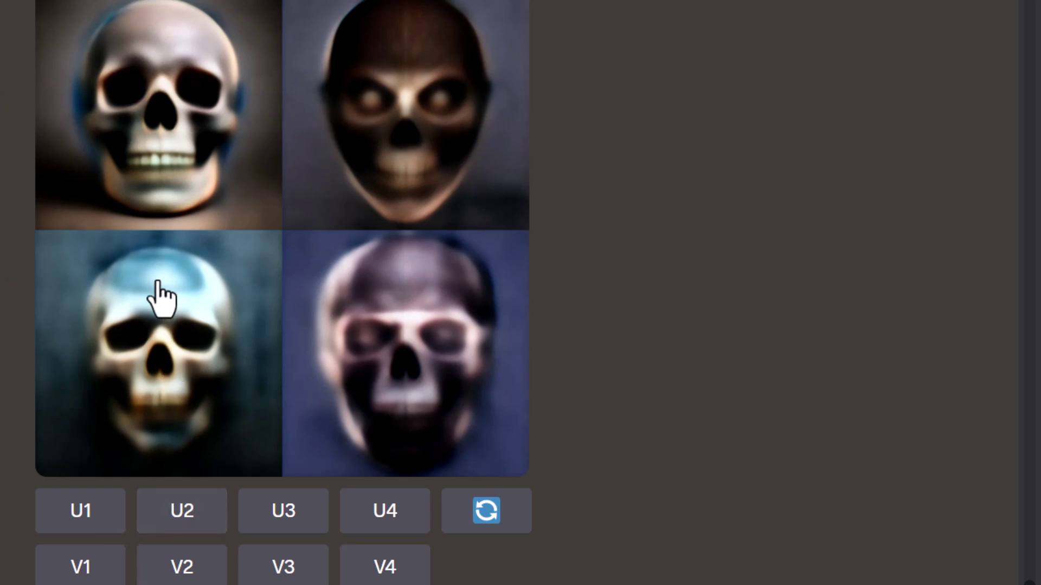
# Step: Upscale image 3 of the four-skull grid with U3
pyautogui.click(286, 516)
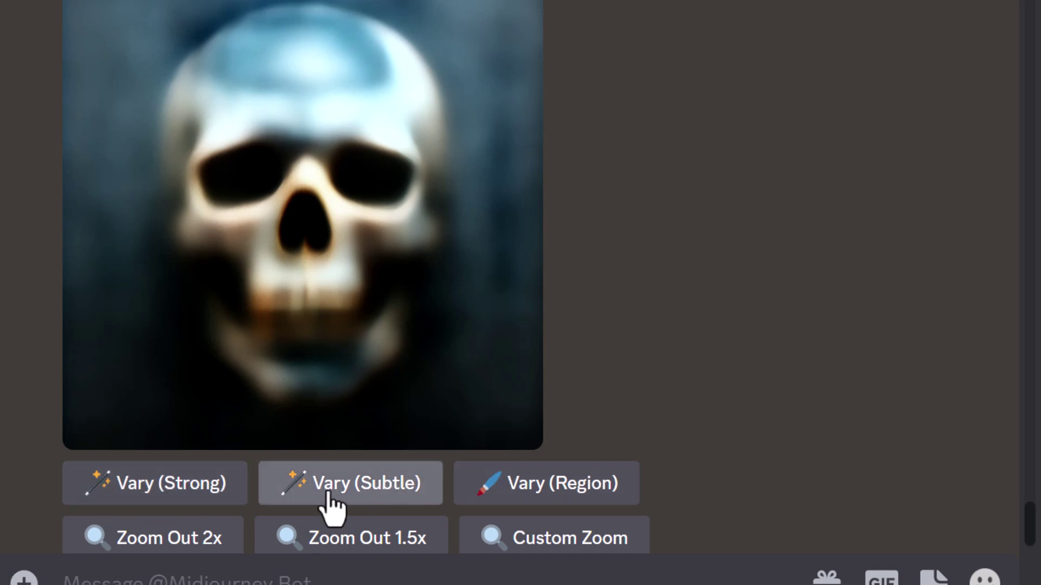
# Step: Start a Vary (Subtle) remix of the upscaled skull and clear its old skull prompt
pyautogui.click(378, 502)
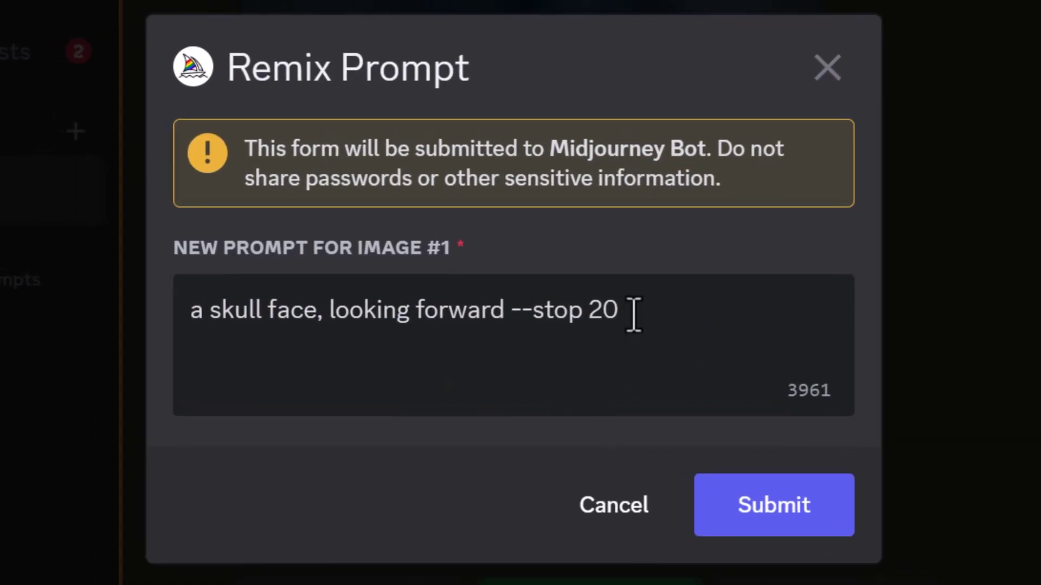
pyautogui.moveTo(617, 312); pyautogui.dragTo(139, 318)
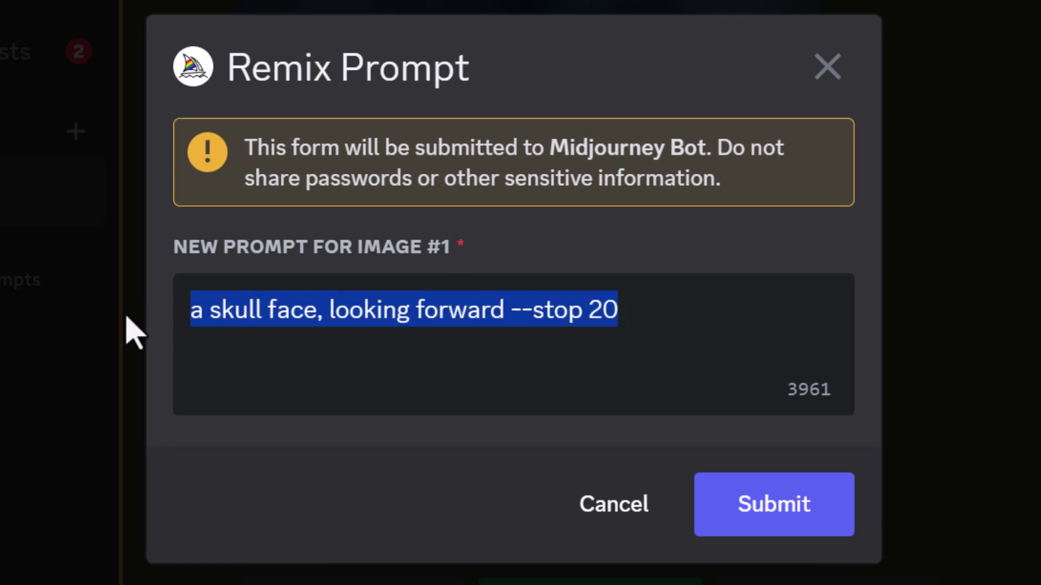
pyautogui.press('BackSpace')
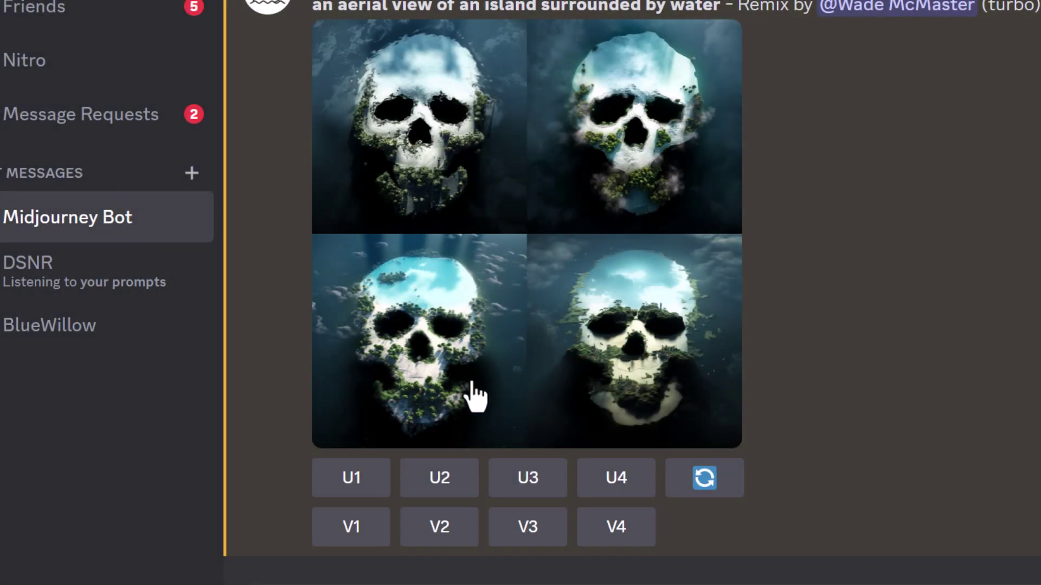
# Step: Upscale island image 3 with U3, then return up to the upscaled skull draft
pyautogui.click(520, 477)
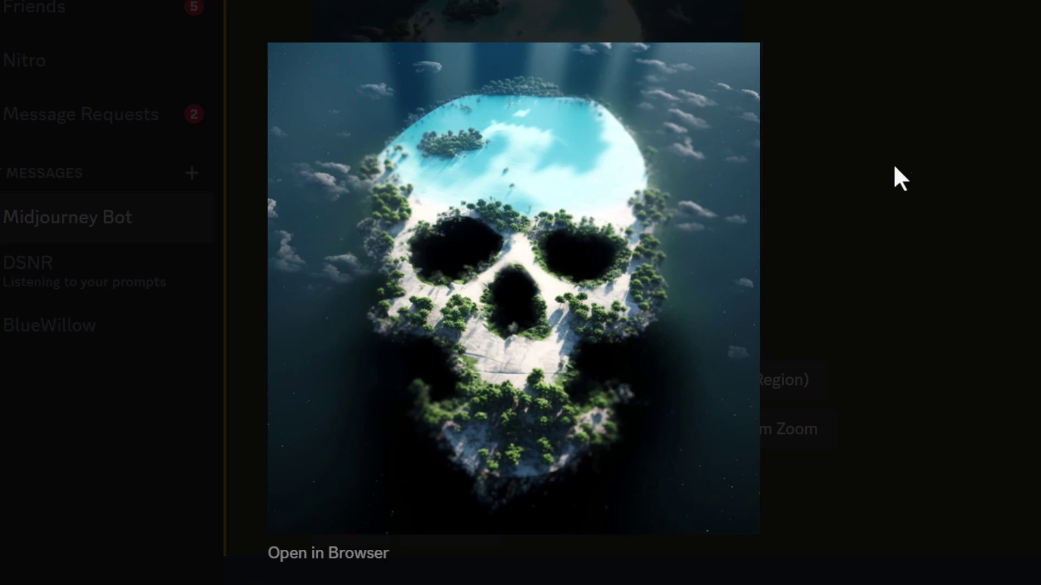
pyautogui.click(934, 181)
pyautogui.scroll(3, 596, 217)
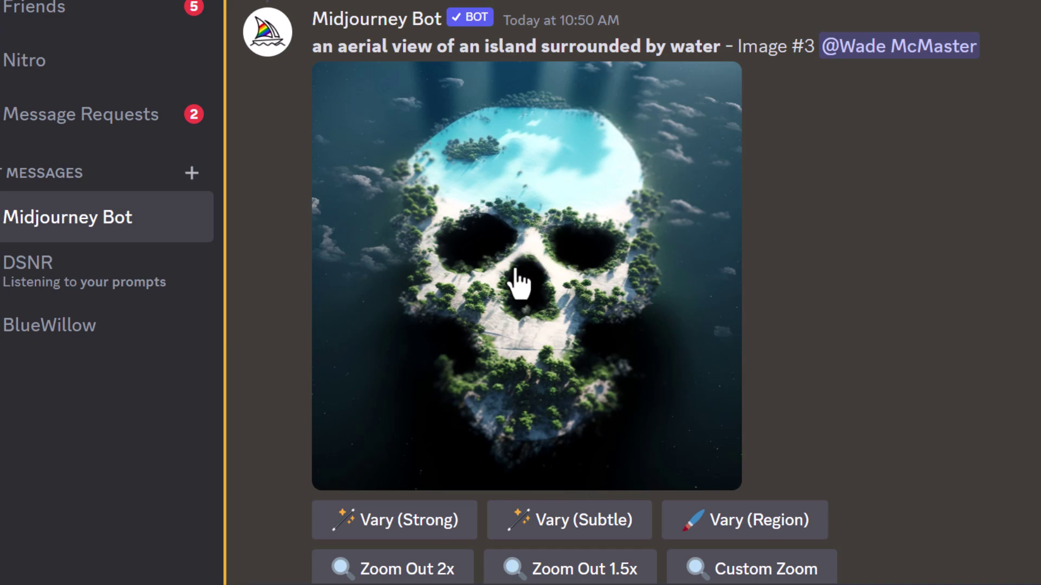
pyautogui.scroll(15, 521, 356)
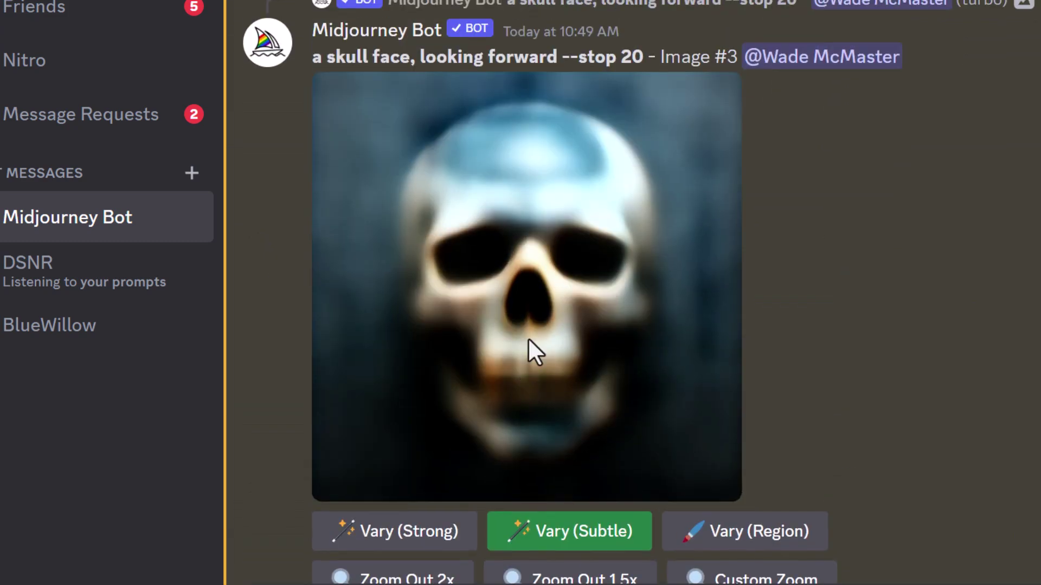
# Step: Remix the skull draft subtly with ' --stop 20' removed, then compare the results
pyautogui.click(579, 537)
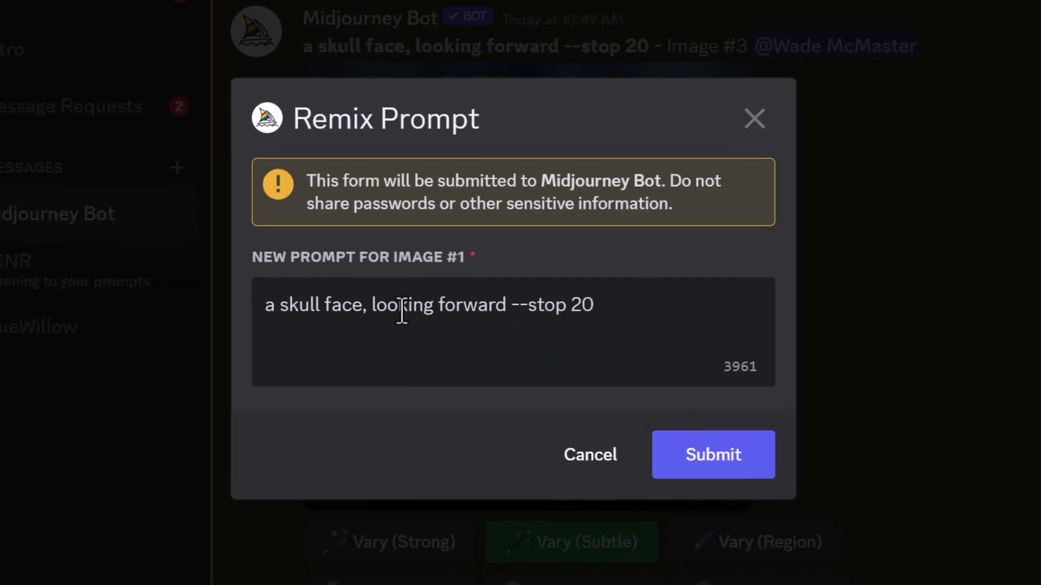
pyautogui.moveTo(502, 310); pyautogui.dragTo(736, 311)
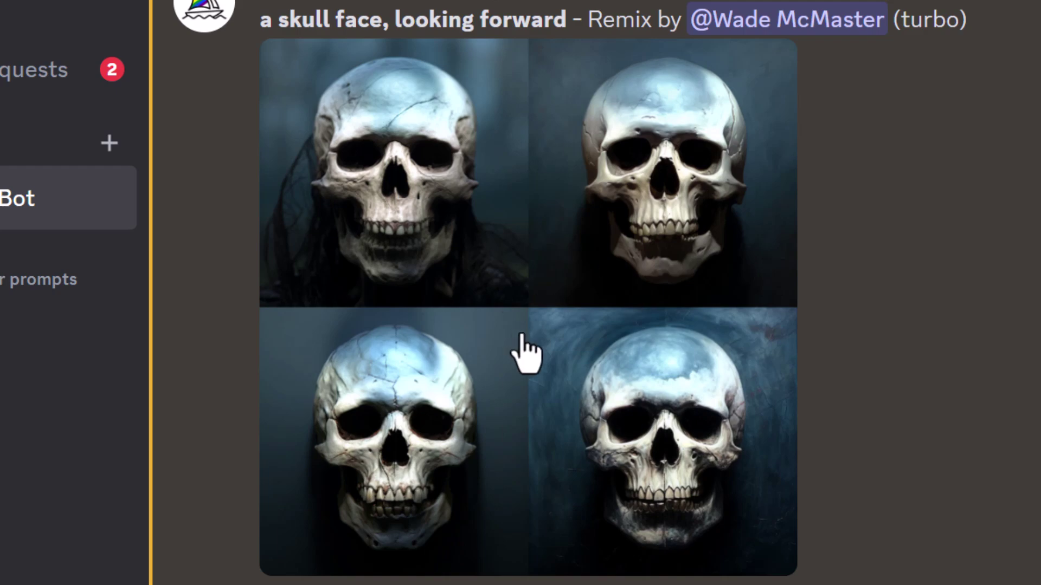
pyautogui.scroll(10, 520, 352)
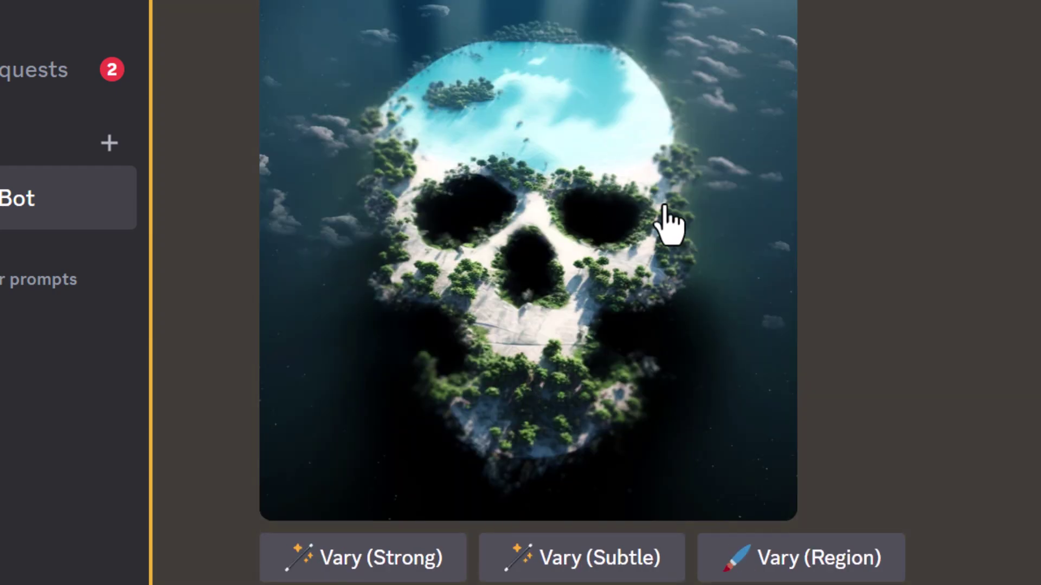
pyautogui.scroll(-10, 669, 223)
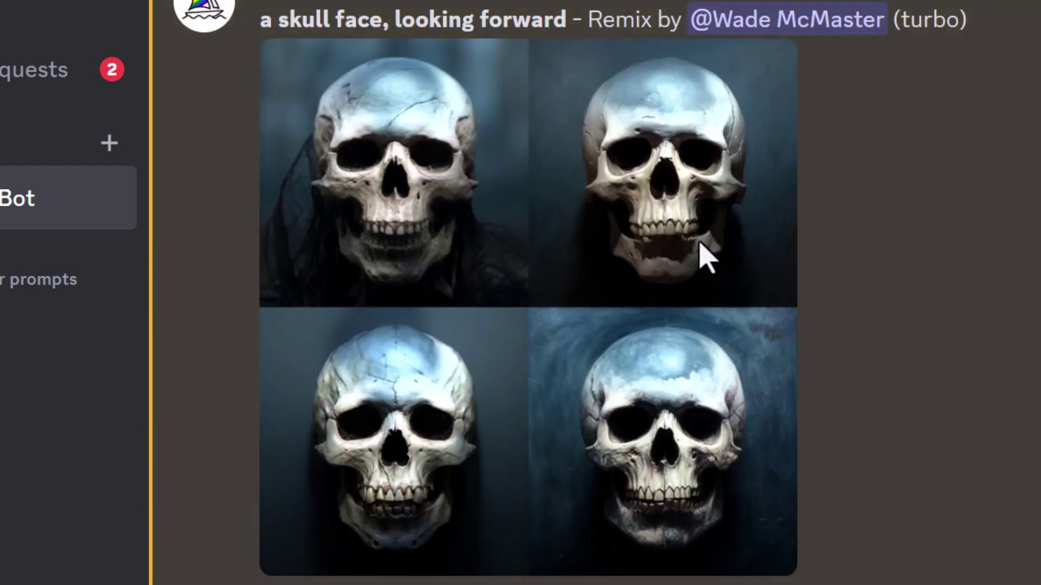
pyautogui.scroll(10, 486, 352)
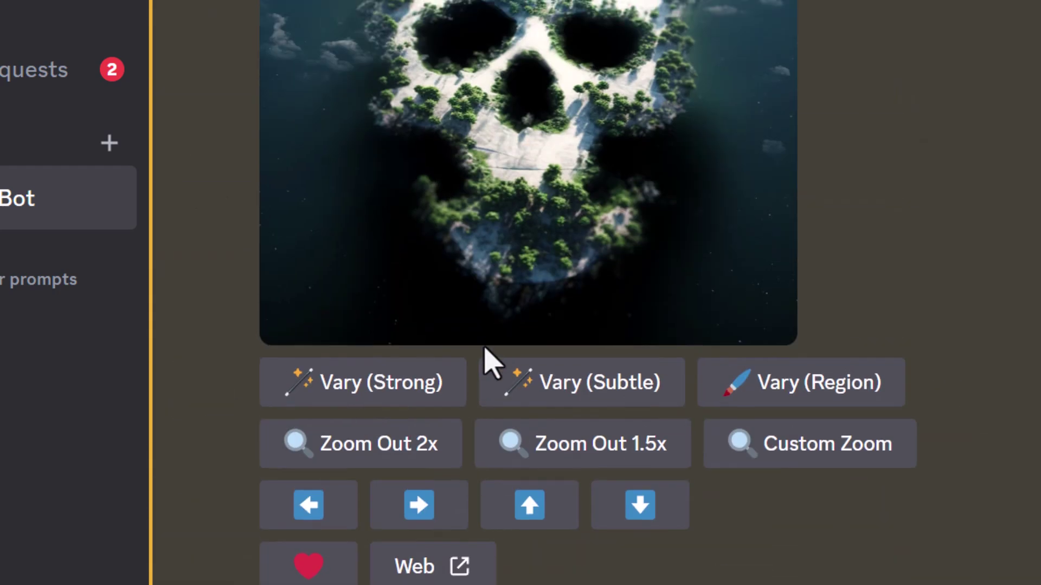
# Step: Re-roll the island job, cutting 'an' and the island-and-water words from the prompt
pyautogui.scroll(-2, 739, 506)
pyautogui.scroll(8, 597, 425)
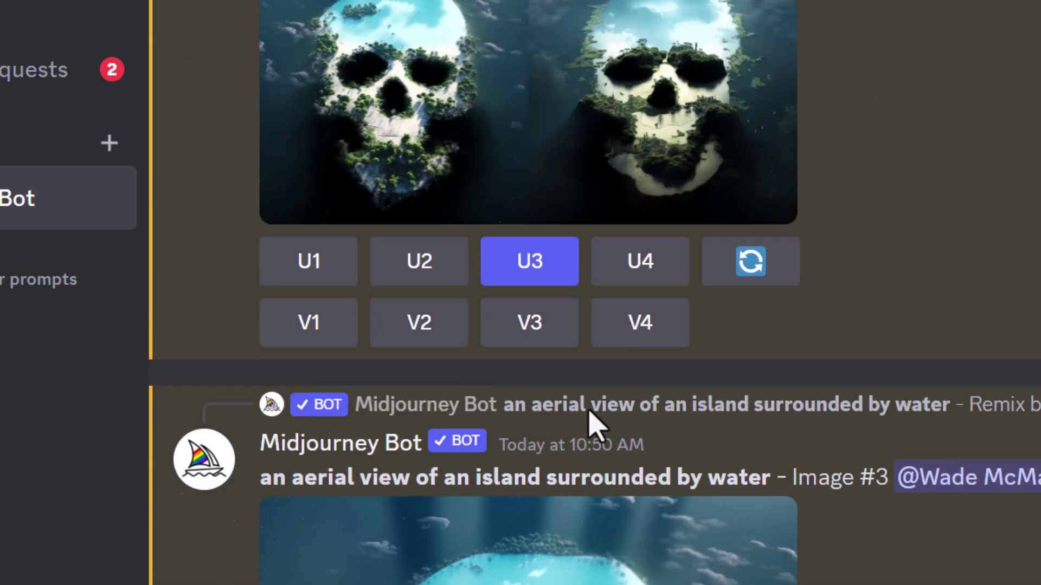
pyautogui.click(750, 381)
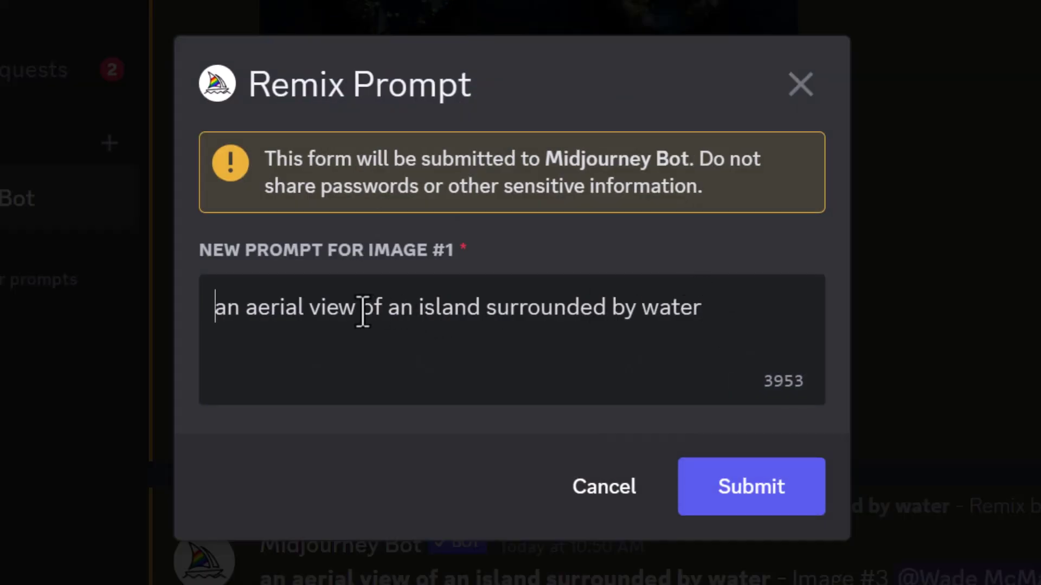
pyautogui.moveTo(362, 312); pyautogui.dragTo(846, 328)
pyautogui.press('BackSpace')
pyautogui.doubleClick(239, 319)
pyautogui.press('BackSpace')
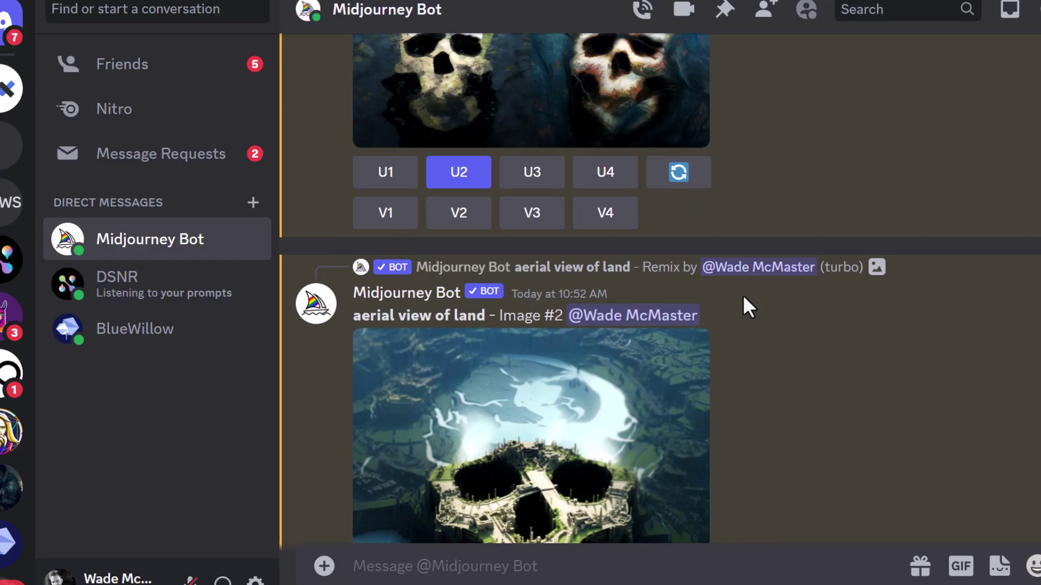
# Step: Remix the skull draft grid with the prompt 'view of a beach from inside a cave'
pyautogui.scroll(5, 742, 303)
pyautogui.scroll(-2, 705, 380)
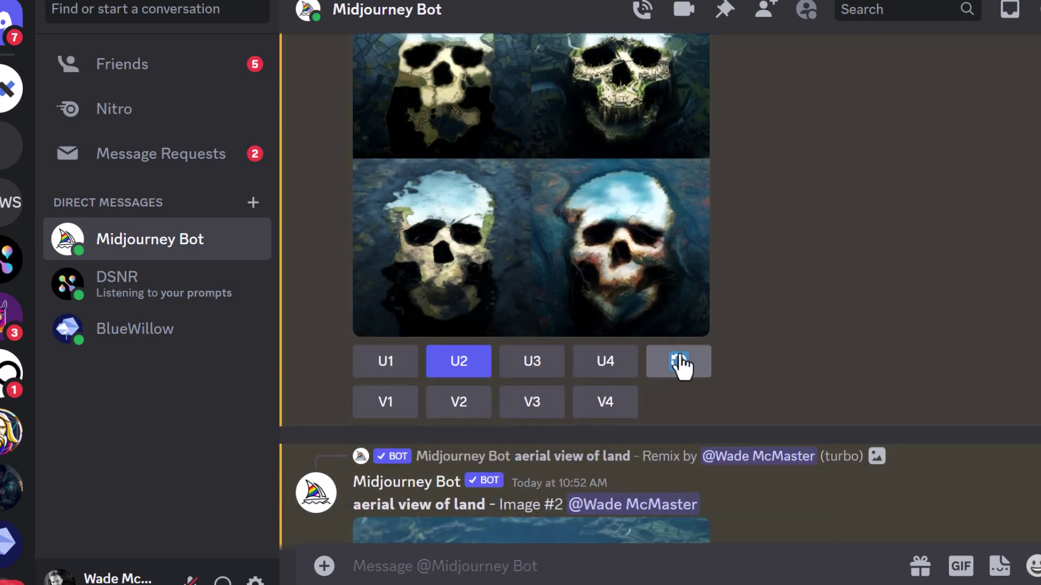
pyautogui.click(678, 360)
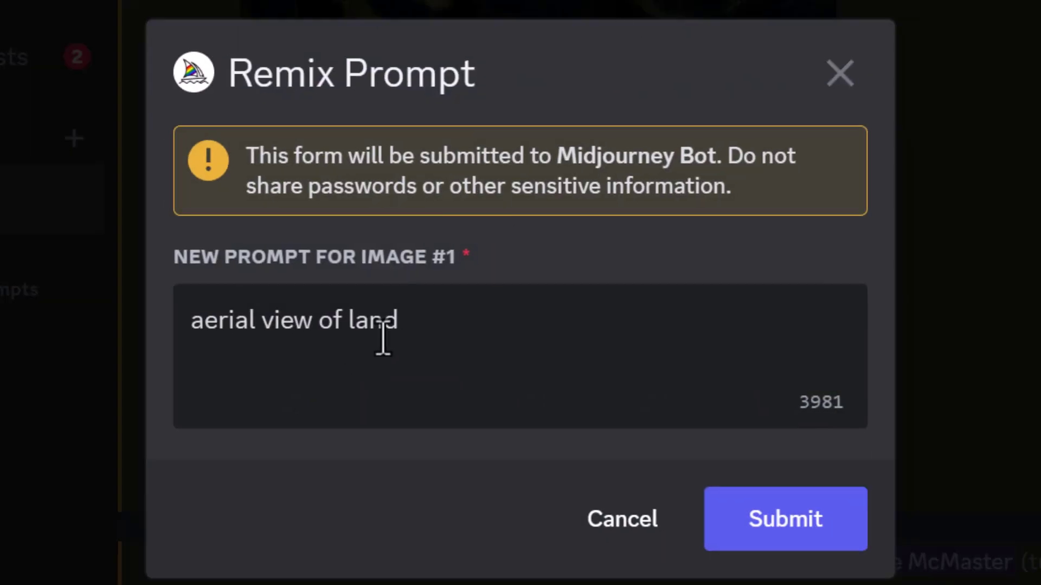
pyautogui.hotkey('ctrl', 'a')
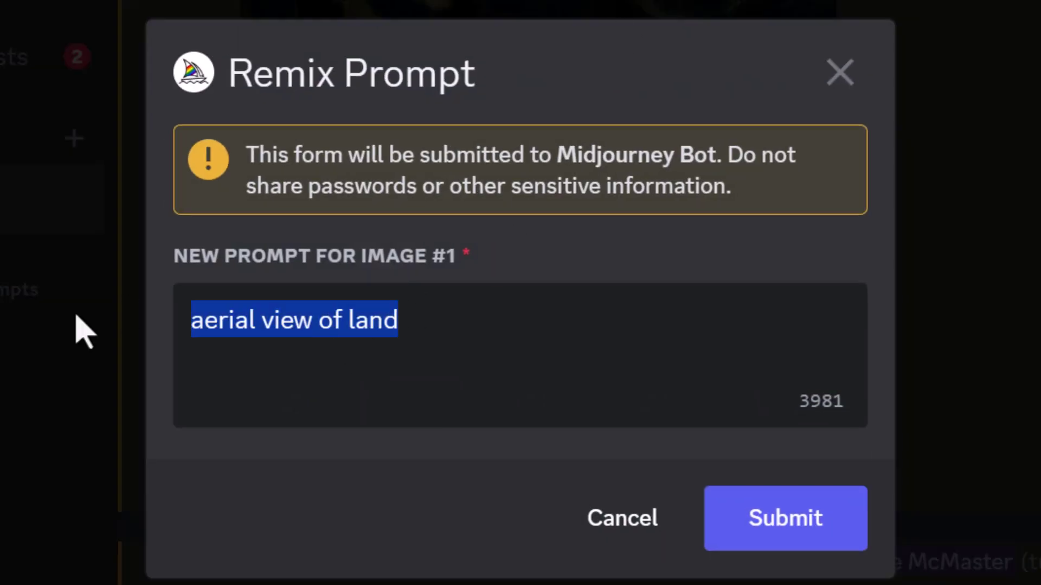
pyautogui.write('view of a beach from inside a cave')
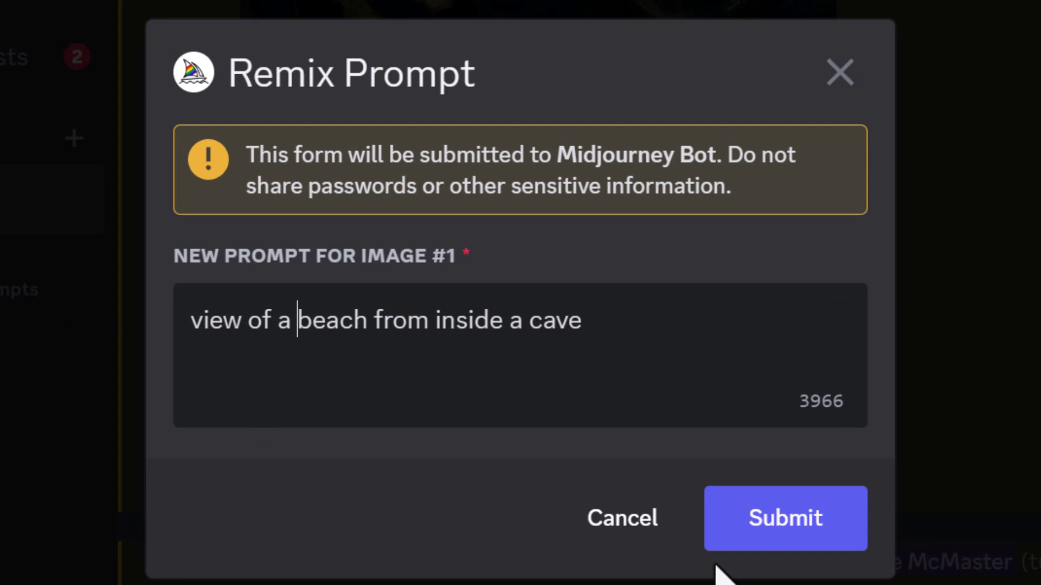
pyautogui.click(723, 542)
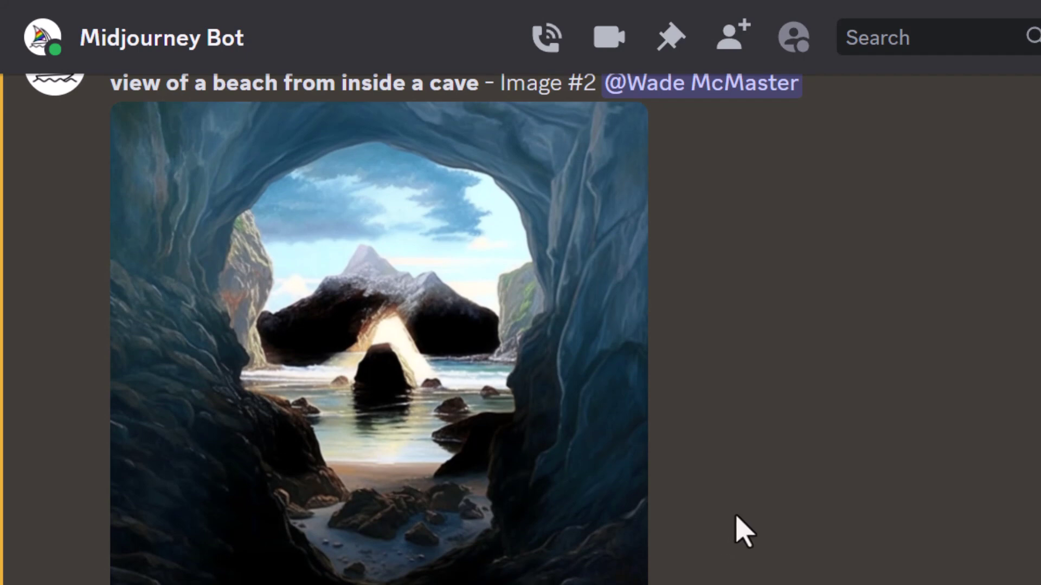
pyautogui.scroll(-2, 738, 532)
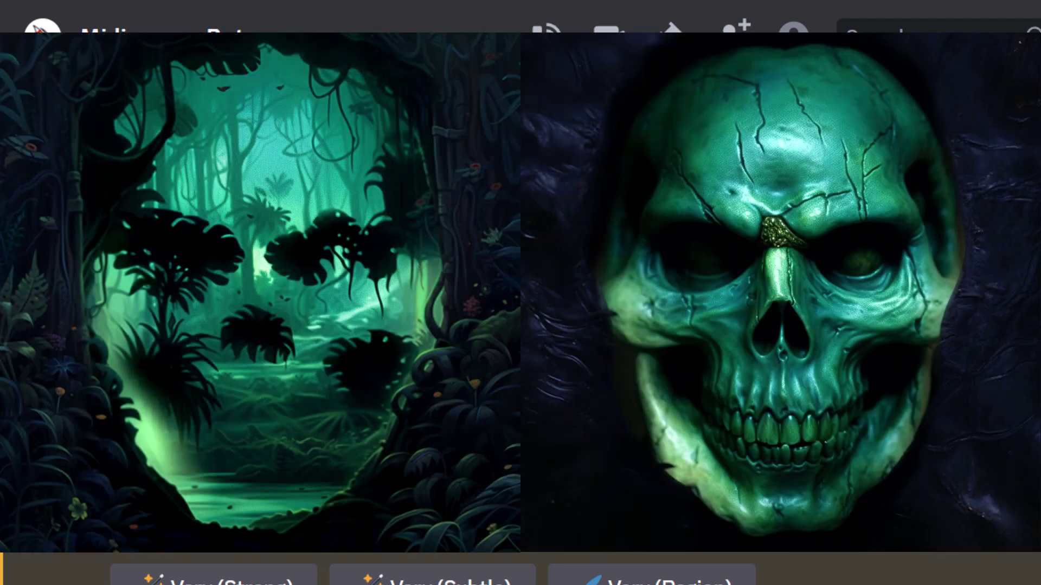
# Step: Compose /imagine 'a skull face, facing forward, close up, green color, duotone brown and green, earthy tones --stop 20'
pyautogui.write('/imag')
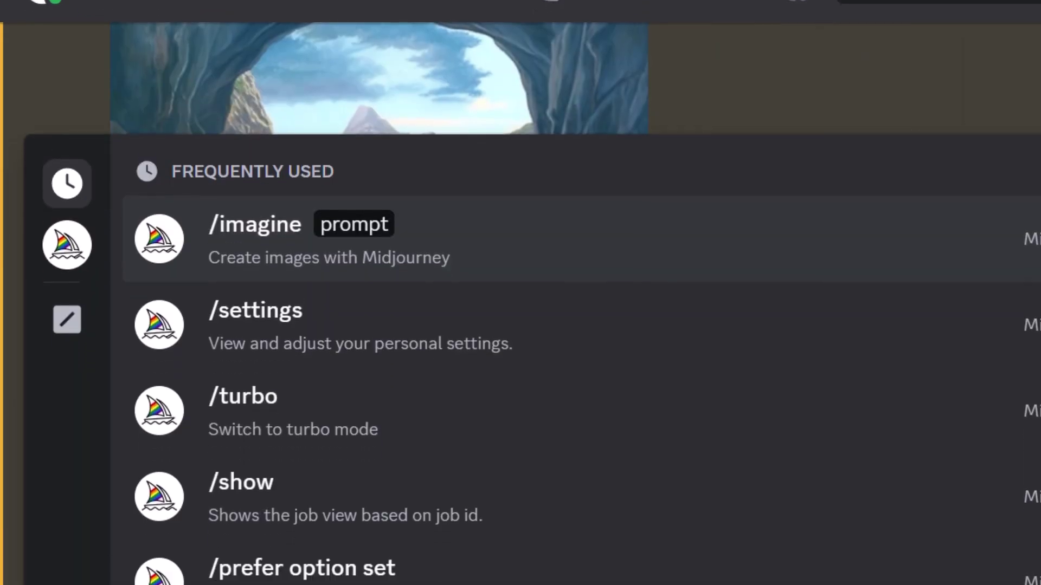
pyautogui.press('Tab')
pyautogui.write('a skull face, facing forward')
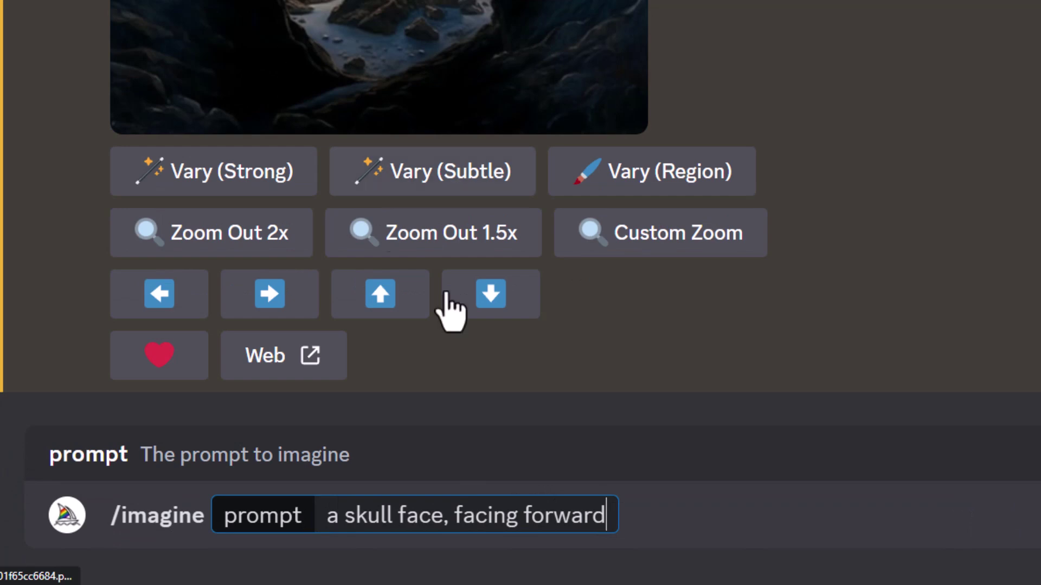
pyautogui.write(', close up, ')
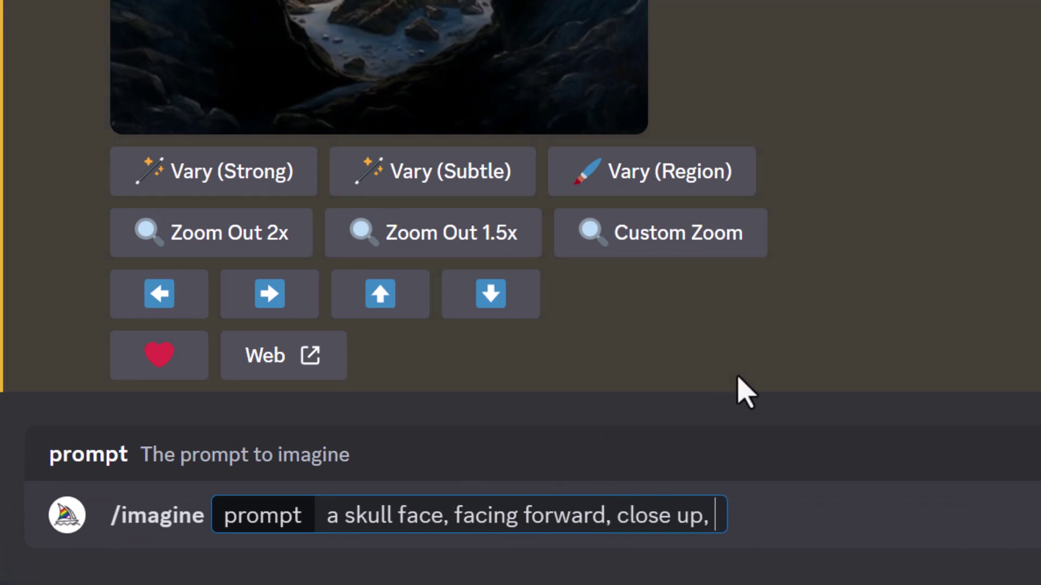
pyautogui.write('green colo')
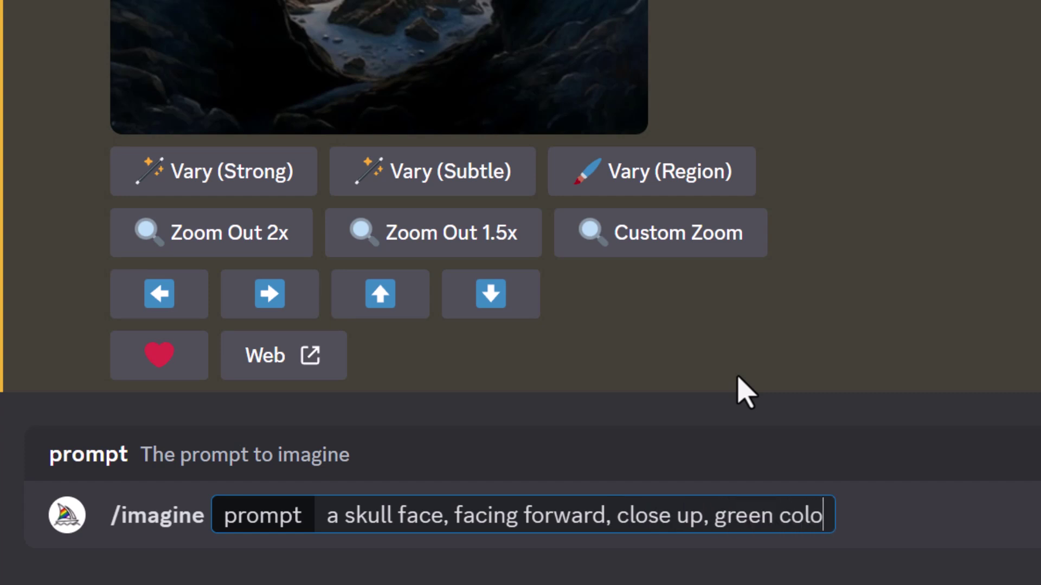
pyautogui.write('r, ')
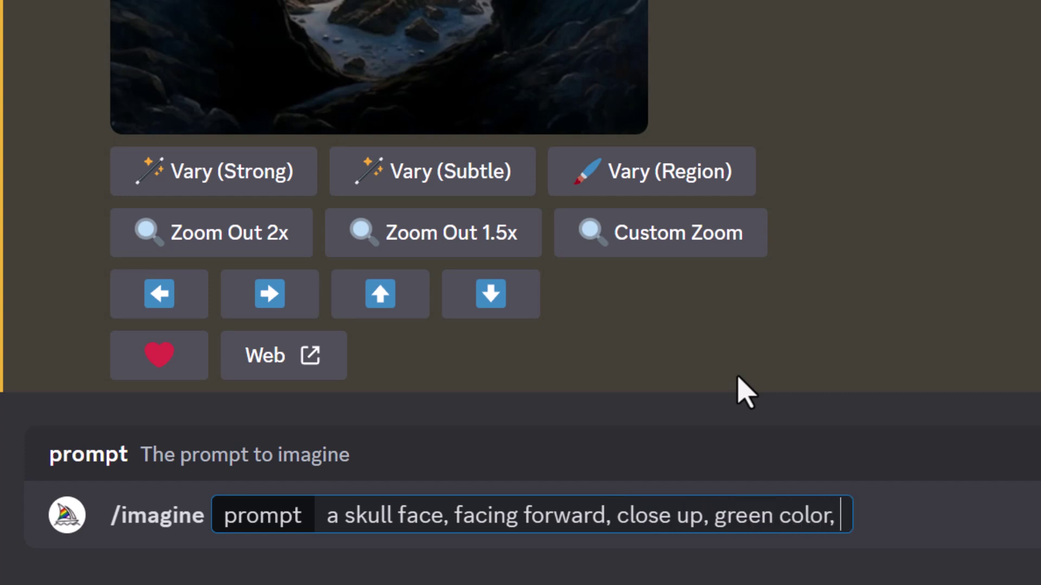
pyautogui.write('duotone brown and green')
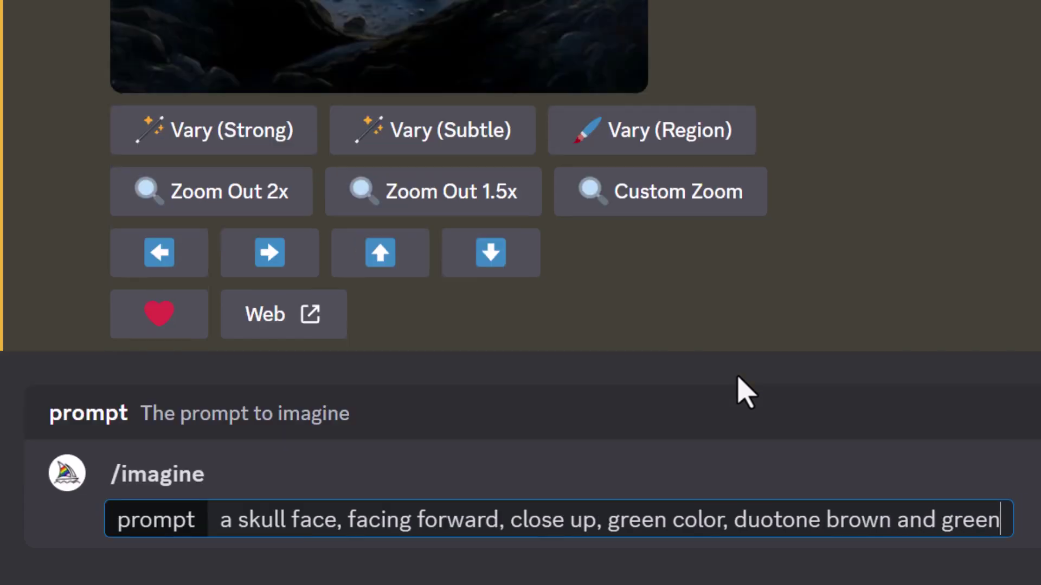
pyautogui.write(', earthy tones')
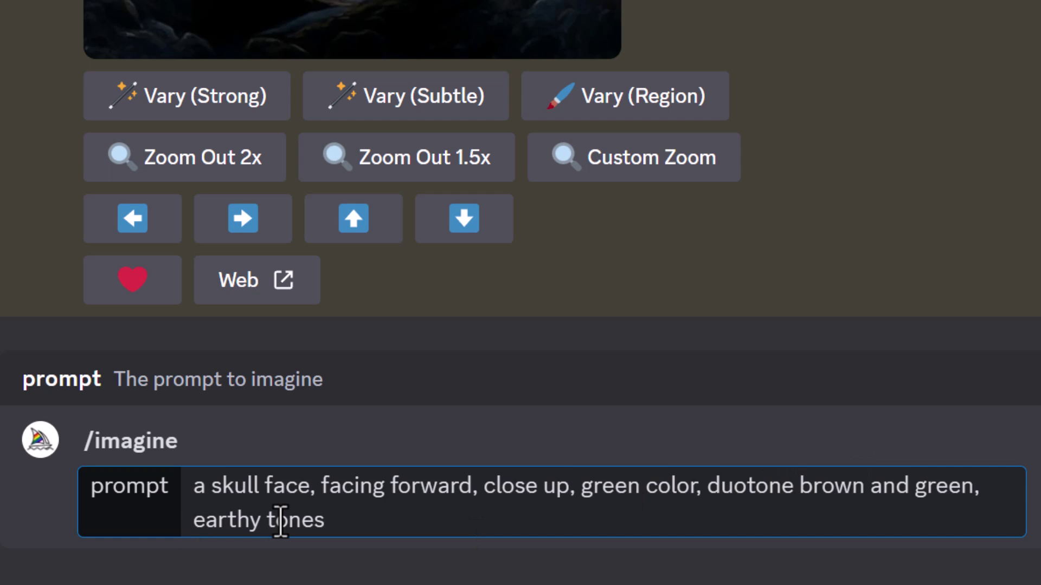
pyautogui.click(356, 532)
pyautogui.write('-')
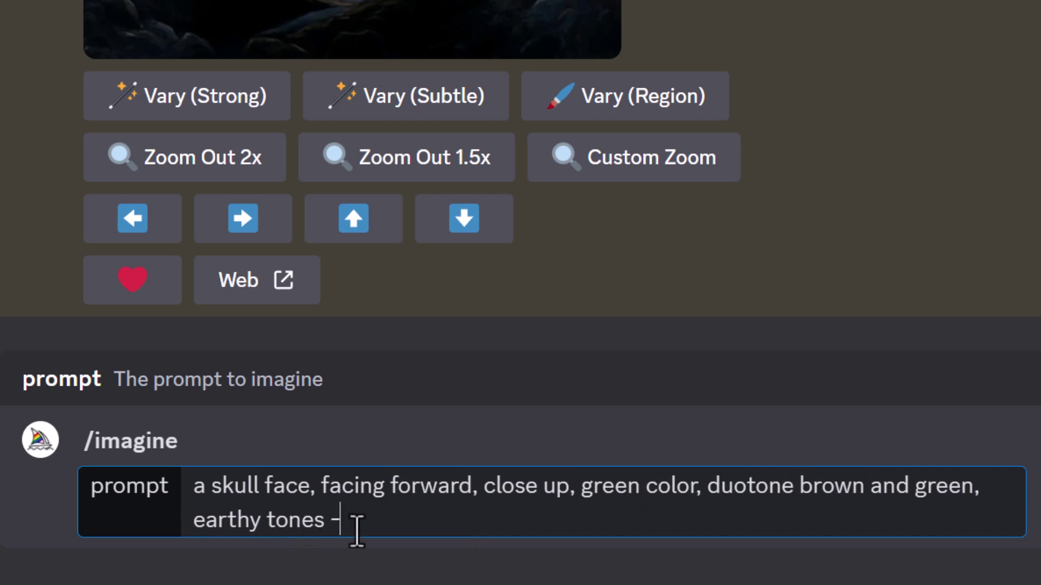
pyautogui.write('-stop 20')
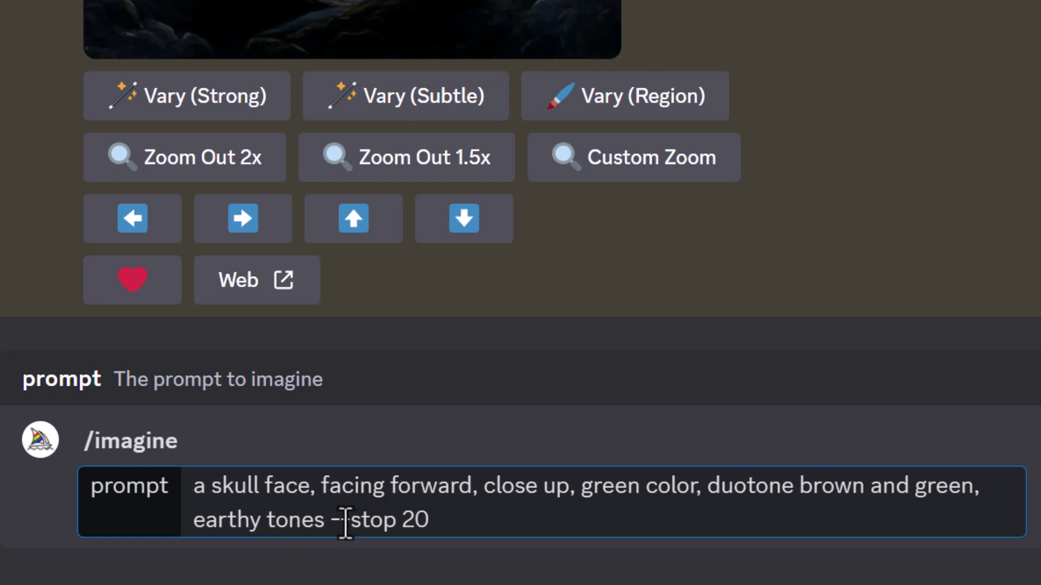
pyautogui.moveTo(325, 523); pyautogui.dragTo(423, 522)
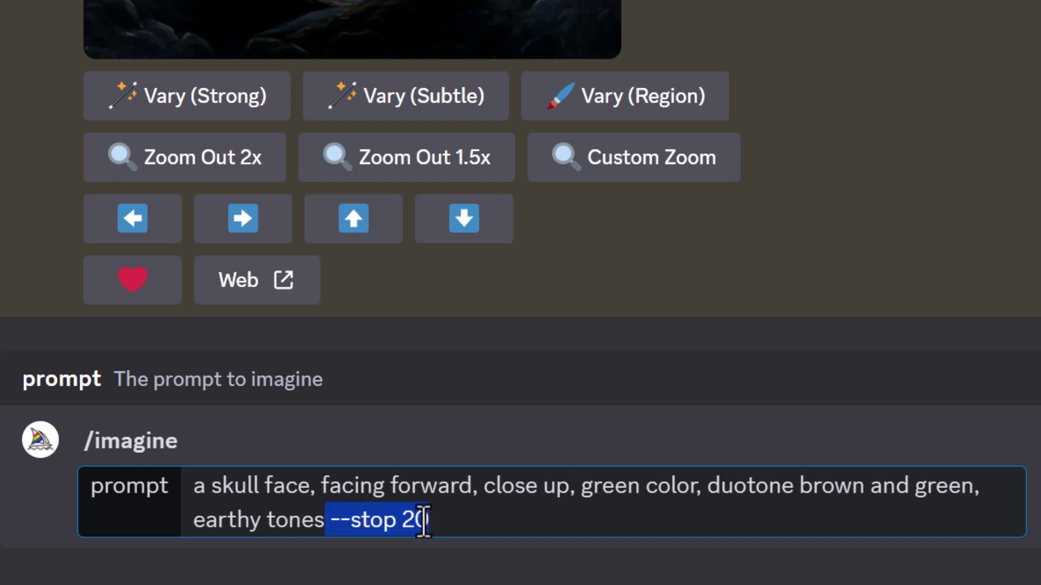
pyautogui.click(421, 519)
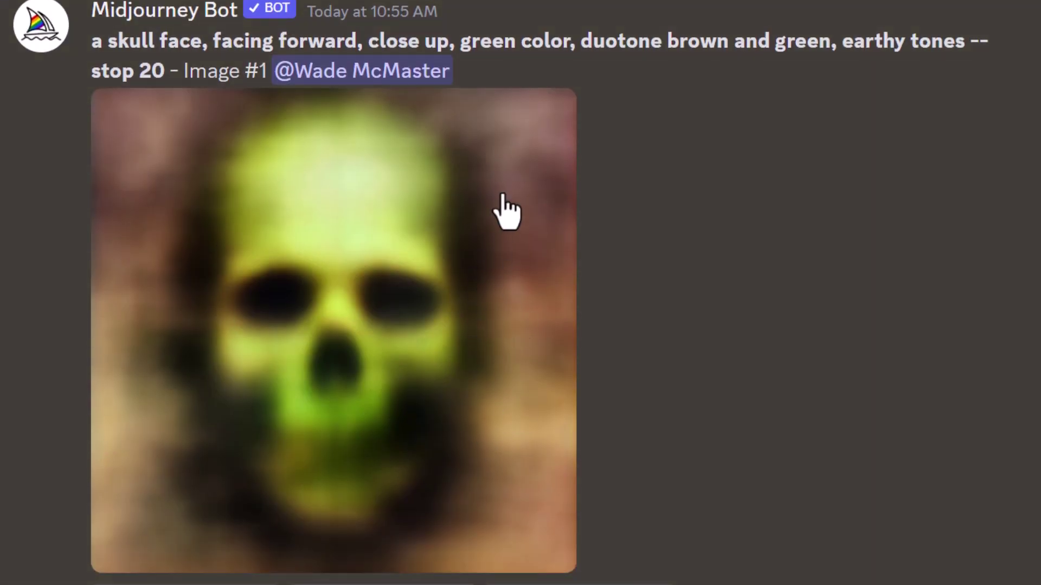
pyautogui.scroll(-1, 496, 209)
# Step: Open a subtle remix of the green skull, replacing the prompt with 'a thick jungle, dslr photo, highly detailed, sharp'
pyautogui.click(404, 537)
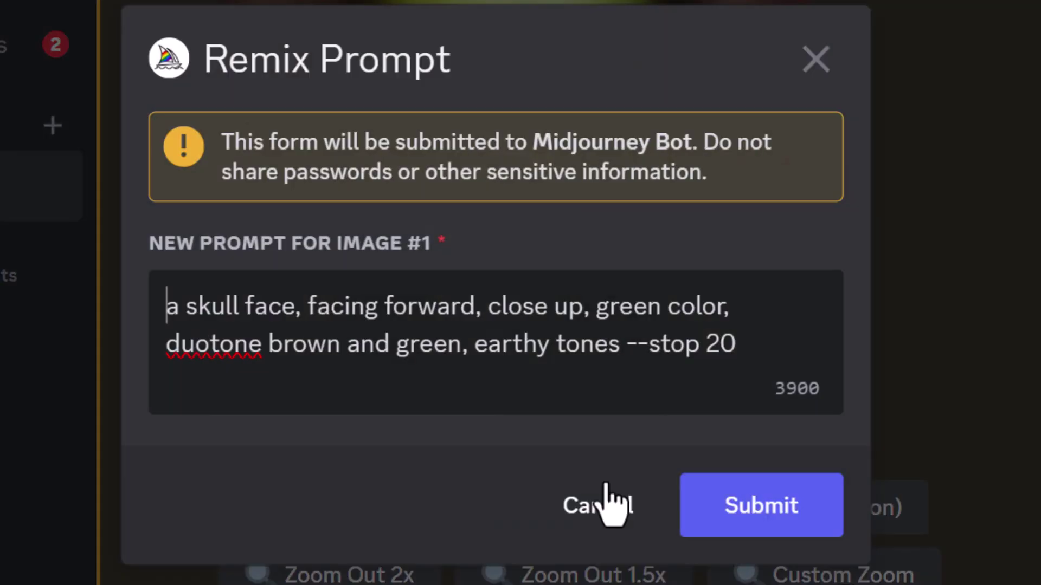
pyautogui.hotkey('ctrl', 'a')
pyautogui.press('BackSpace')
pyautogui.write('a thick jungle, dslr photo, highly detailed, sharp')
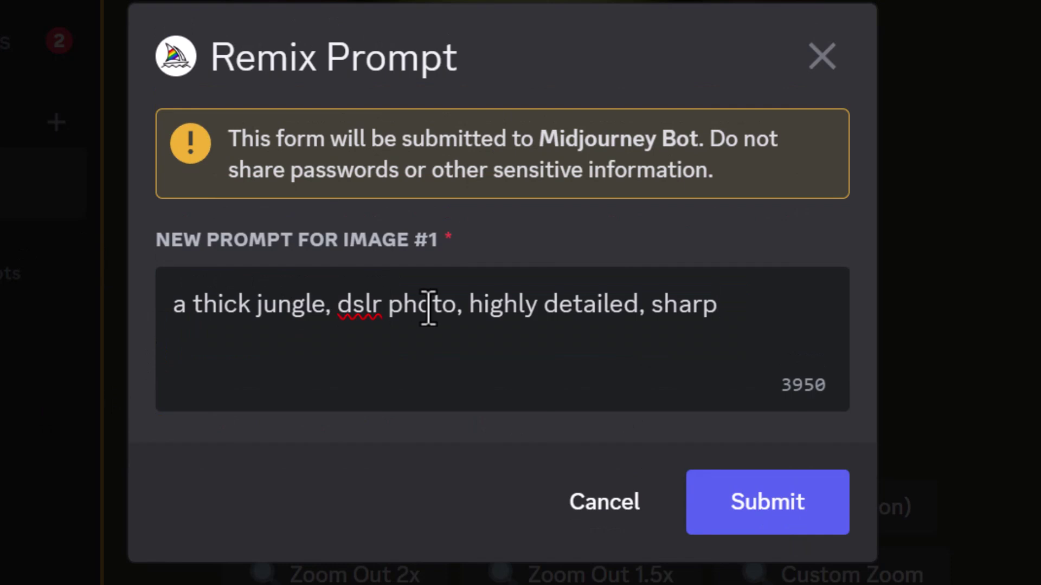
# Step: Copy the jungle prompt for reuse and submit the jungle remix
pyautogui.moveTo(718, 312); pyautogui.dragTo(692, 311)
pyautogui.hotkey('ctrl', 'a')
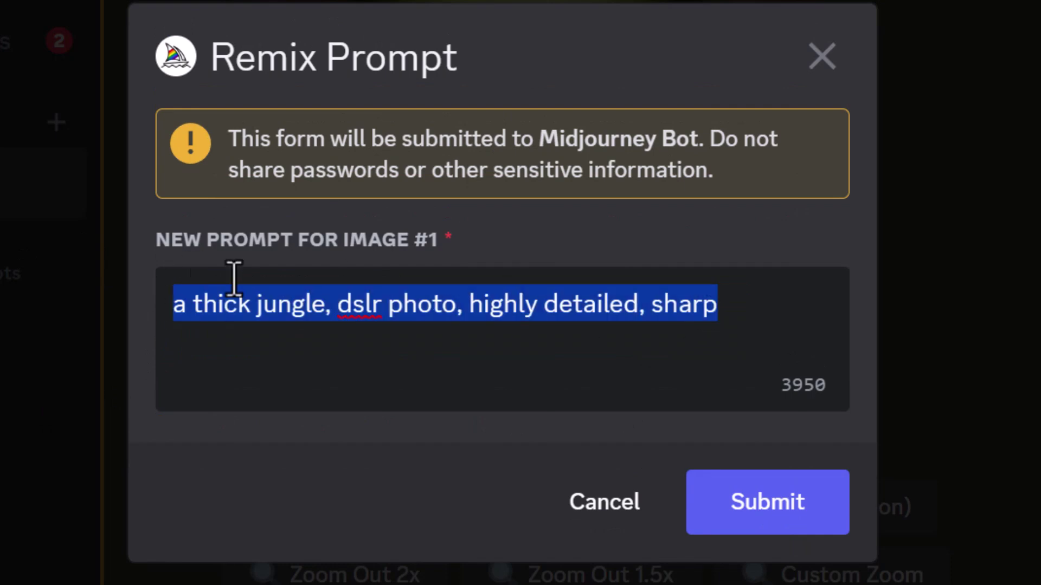
pyautogui.rightClick(286, 296)
pyautogui.click(320, 364)
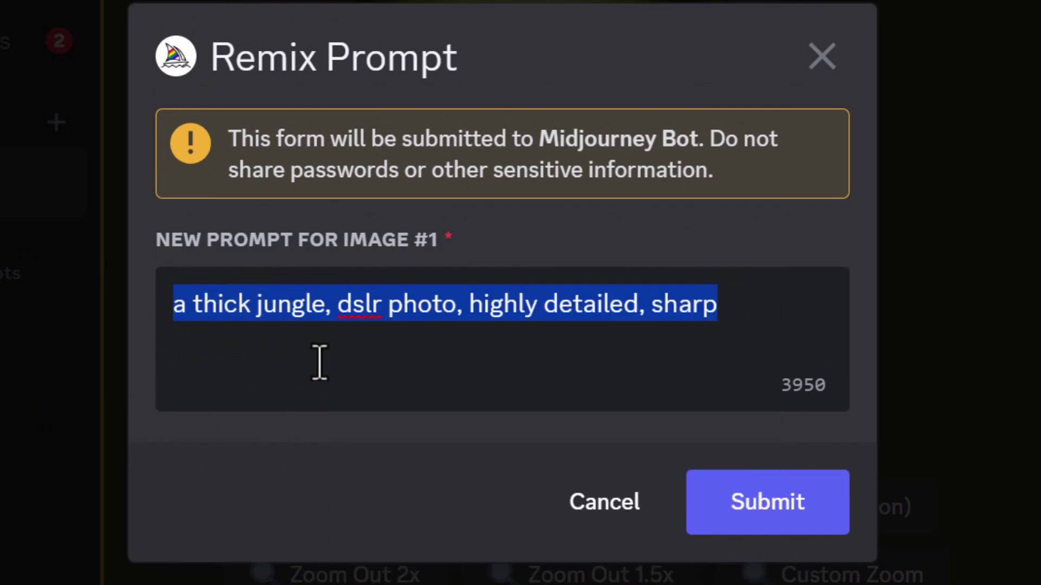
pyautogui.click(802, 509)
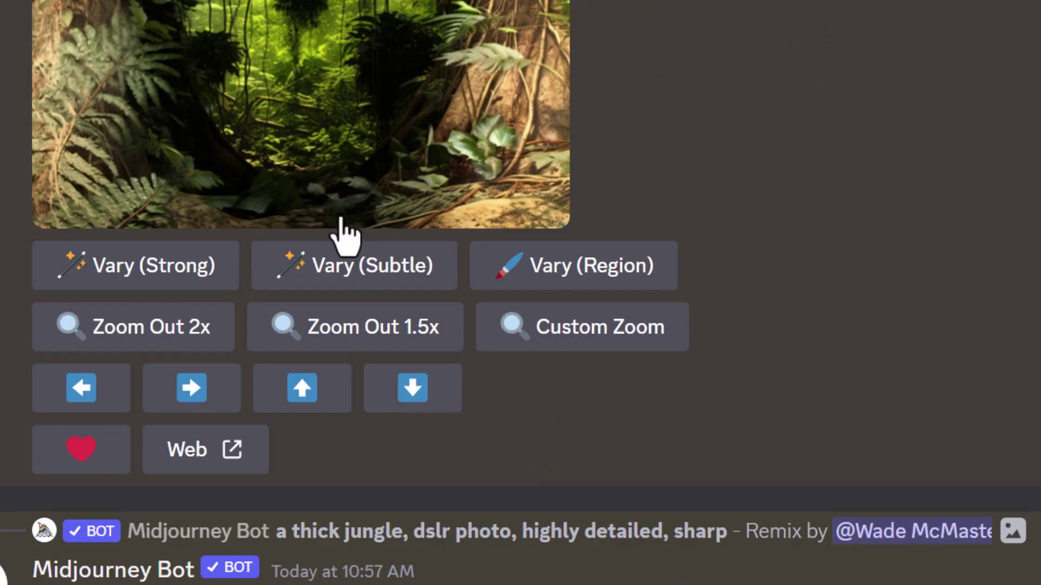
pyautogui.scroll(-10, 337, 232)
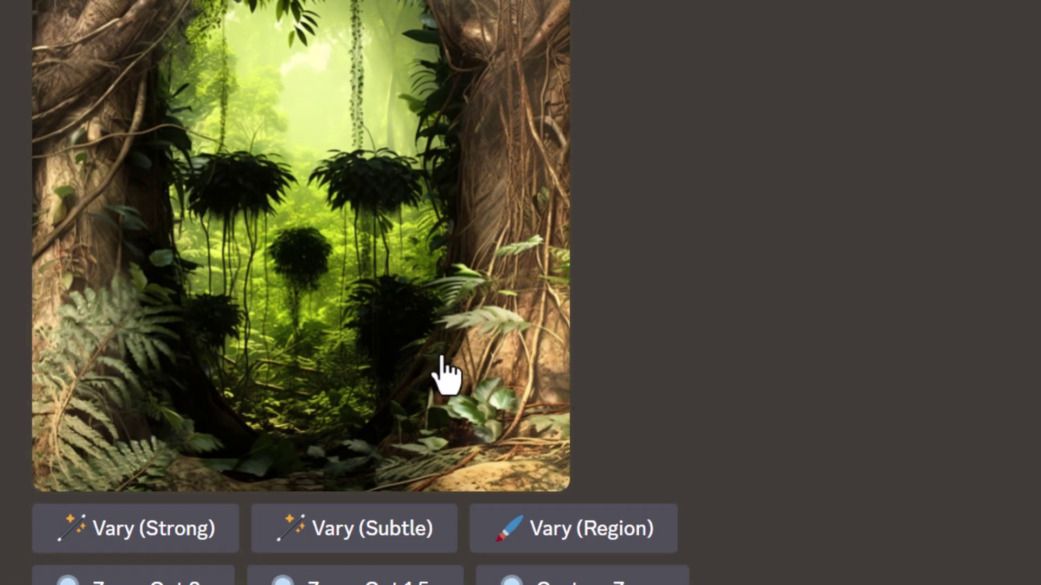
# Step: Open a subtle variation of the jungle image, keeping 'a thick jungle, dslr photo, highly detailed, sharp'
pyautogui.click(386, 534)
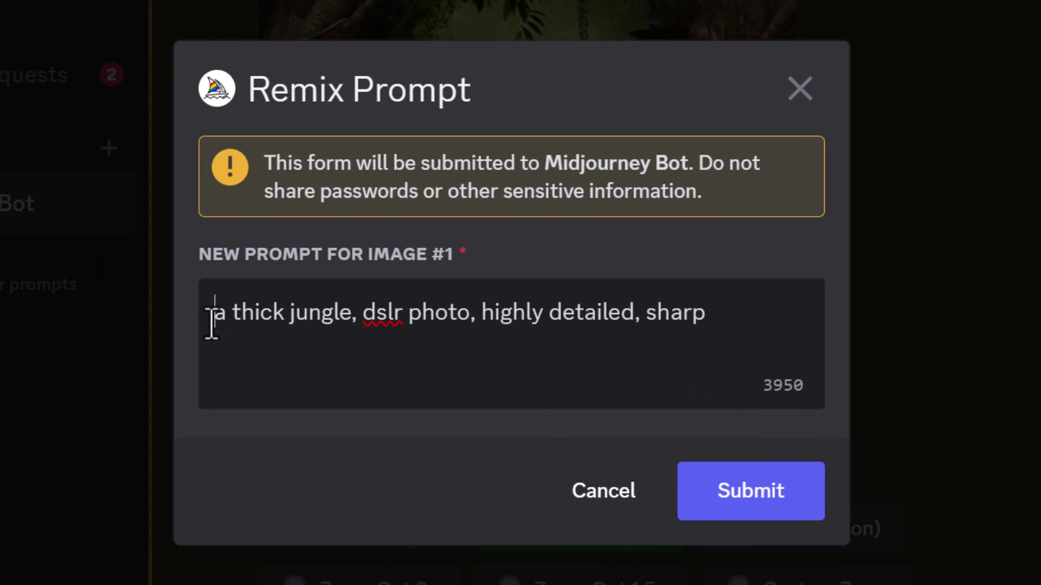
pyautogui.moveTo(210, 317); pyautogui.dragTo(797, 319)
pyautogui.click(551, 373)
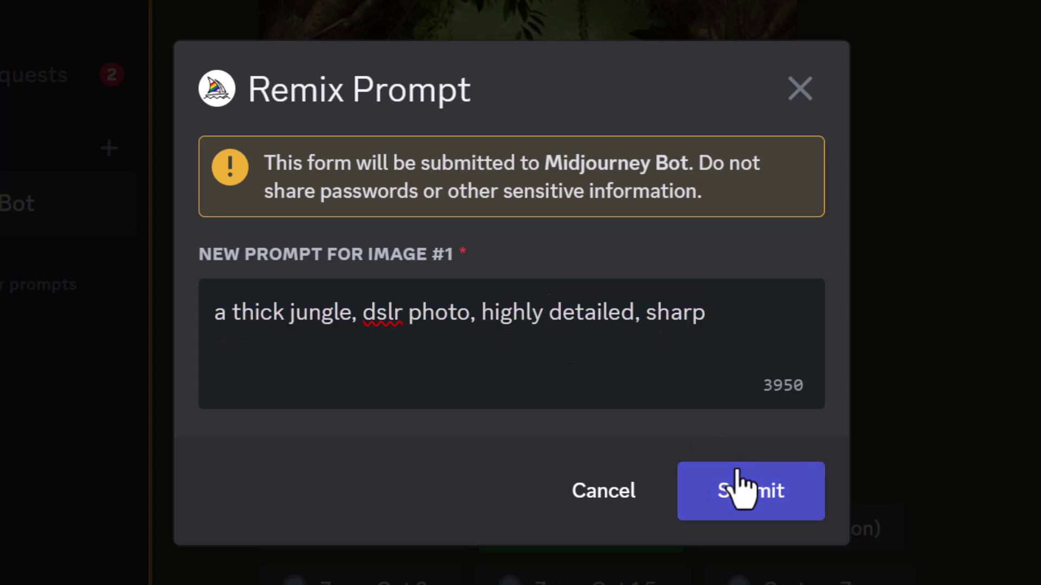